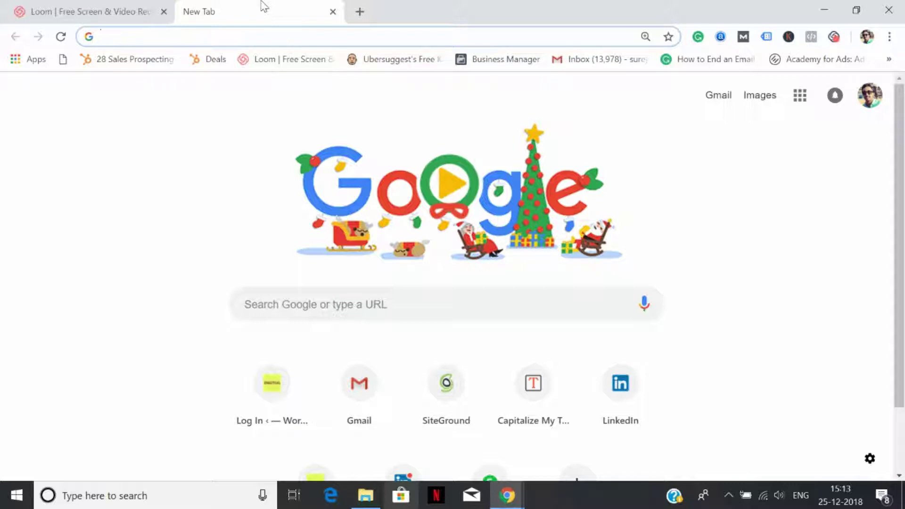
# Step: Search Google for 'Ubersuggest' to reach the neilpatel.com Ubersuggest keyword tool
pyautogui.write('Ubers')
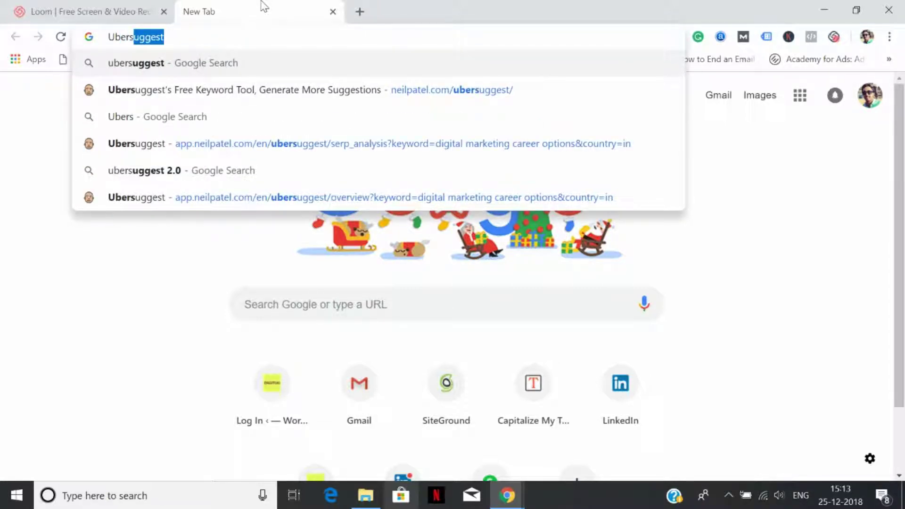
pyautogui.write('uggest')
pyautogui.press('Return')
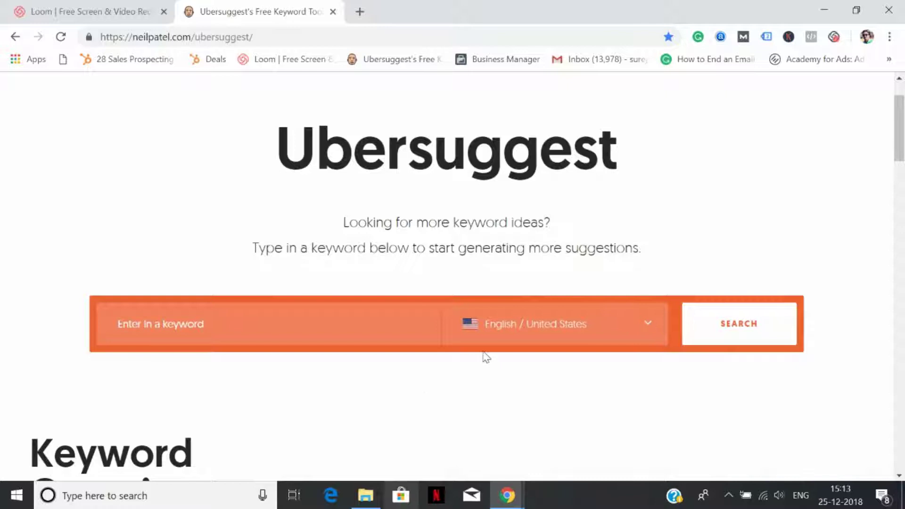
# Step: Set the search language and market to English / India
pyautogui.click(646, 328)
pyautogui.scroll(2, 598, 251)
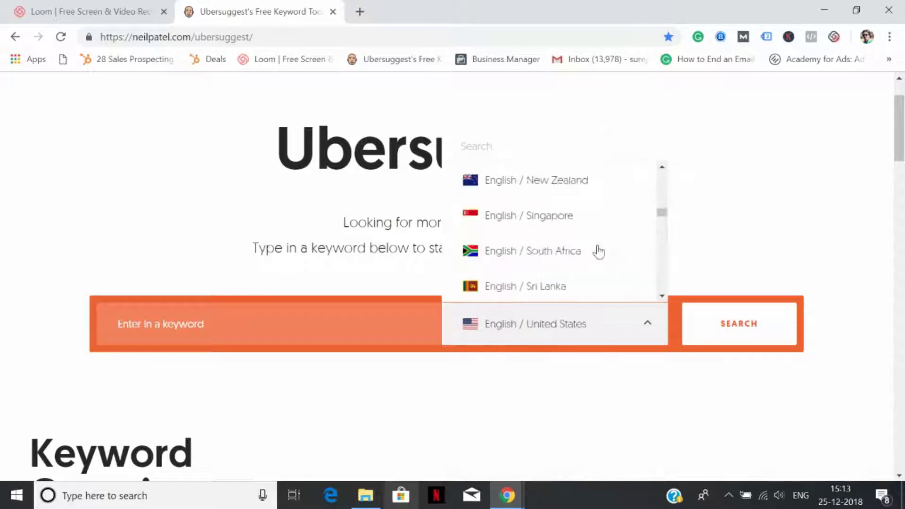
pyautogui.scroll(5, 597, 250)
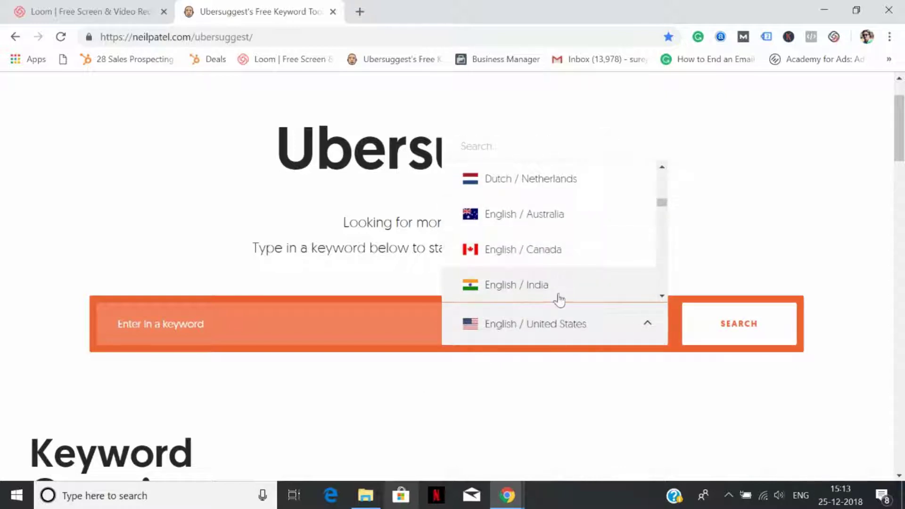
pyautogui.click(560, 297)
# Step: Search the previously used keyword 'how to learn digital marketing' (2,400 searches, SD 27)
pyautogui.click(351, 320)
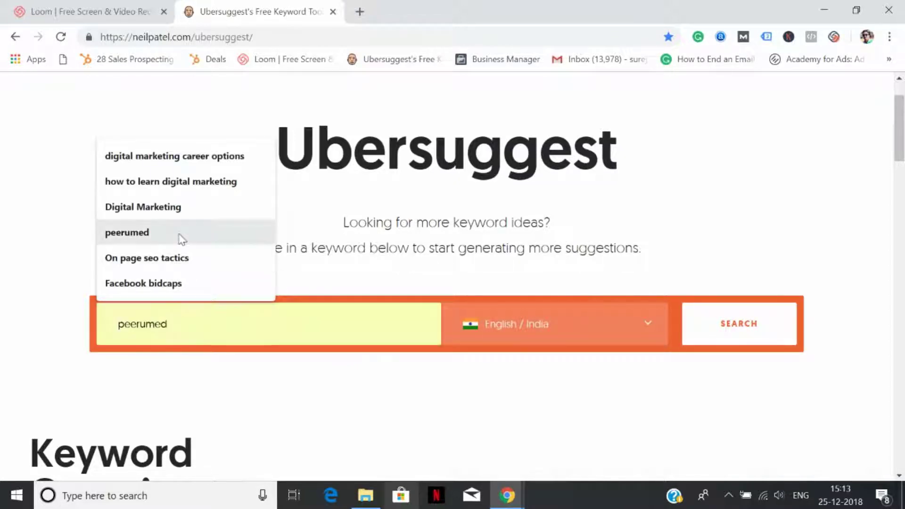
pyautogui.click(187, 189)
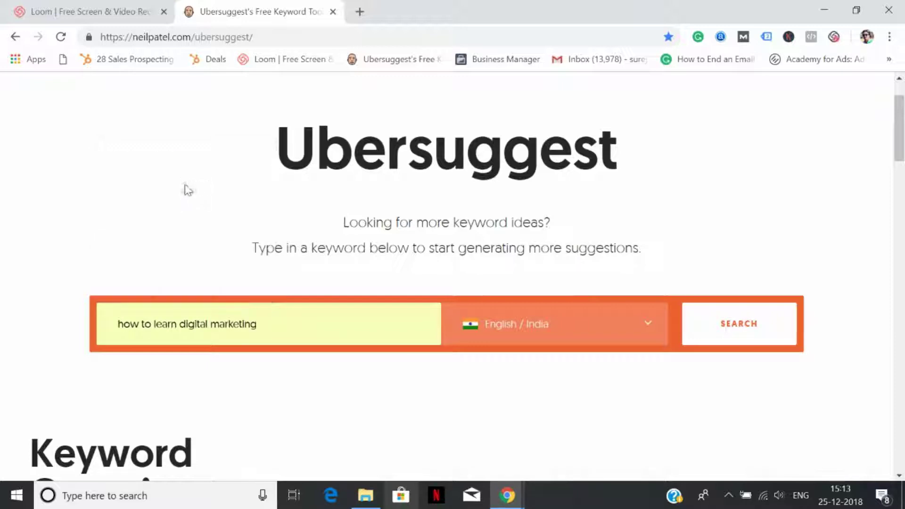
pyautogui.click(287, 326)
pyautogui.doubleClick(286, 325)
pyautogui.click(292, 322)
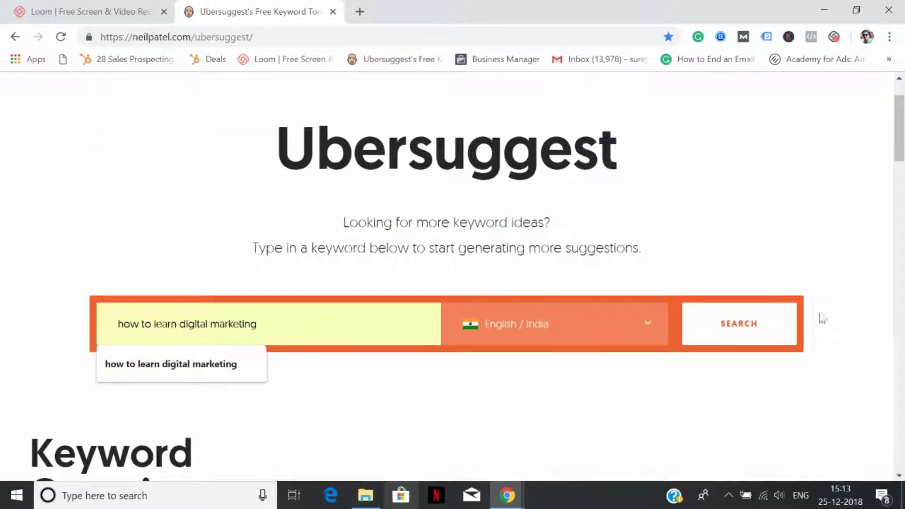
pyautogui.click(778, 332)
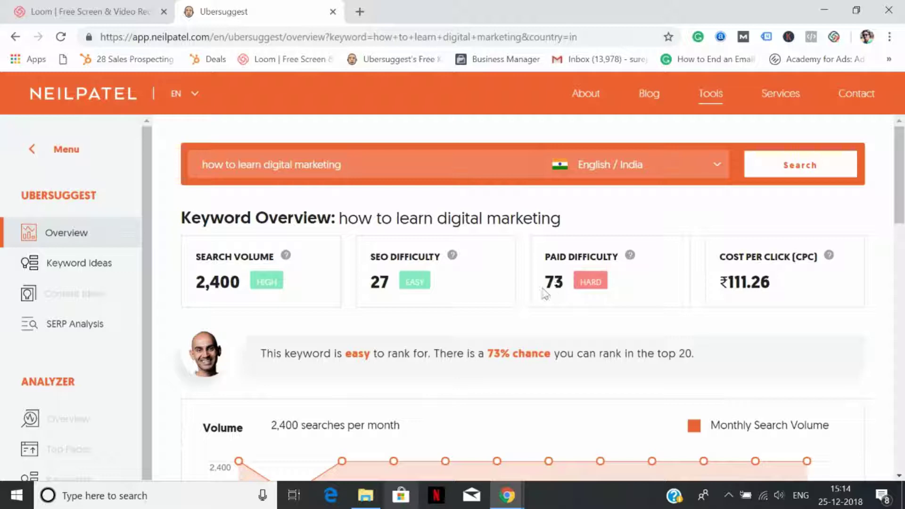
# Step: Read the Volume chart's JAN and FEB values: 2,400 versus 1,900 searches
pyautogui.scroll(-2, 366, 281)
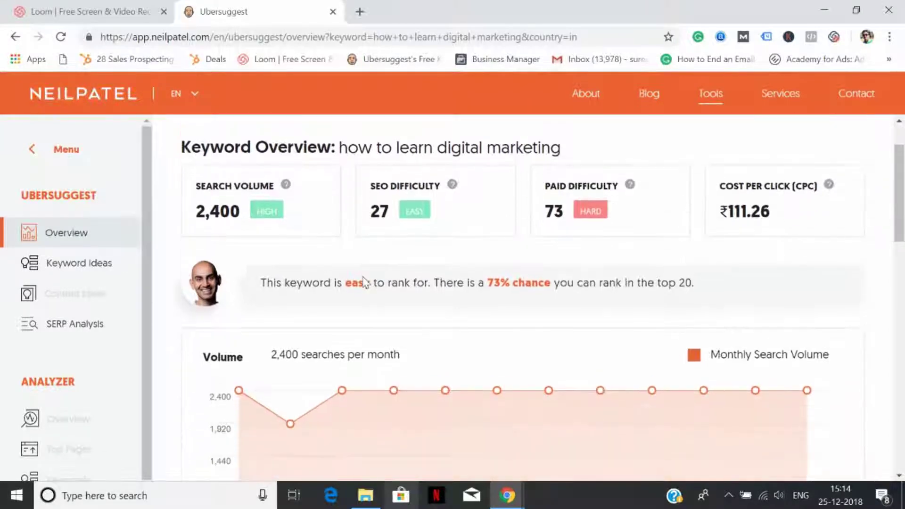
pyautogui.scroll(2, 365, 281)
pyautogui.scroll(-5, 366, 283)
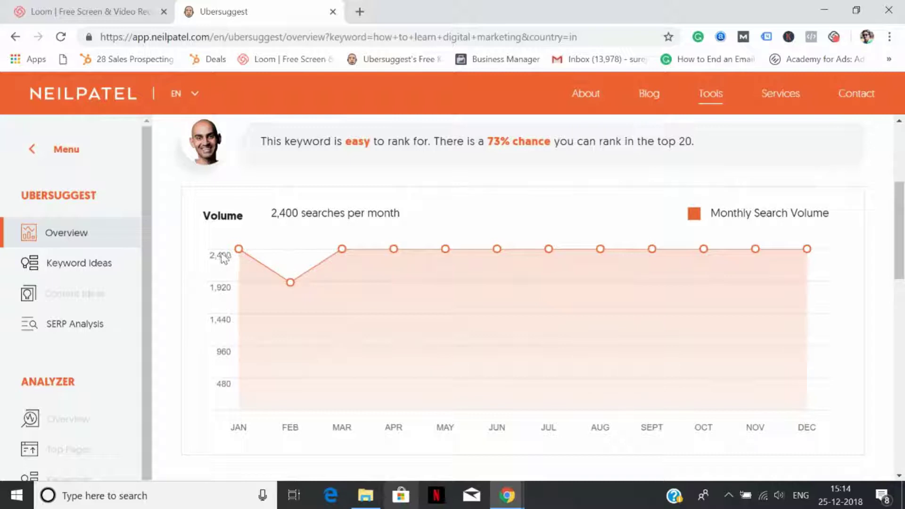
pyautogui.moveTo(241, 253)
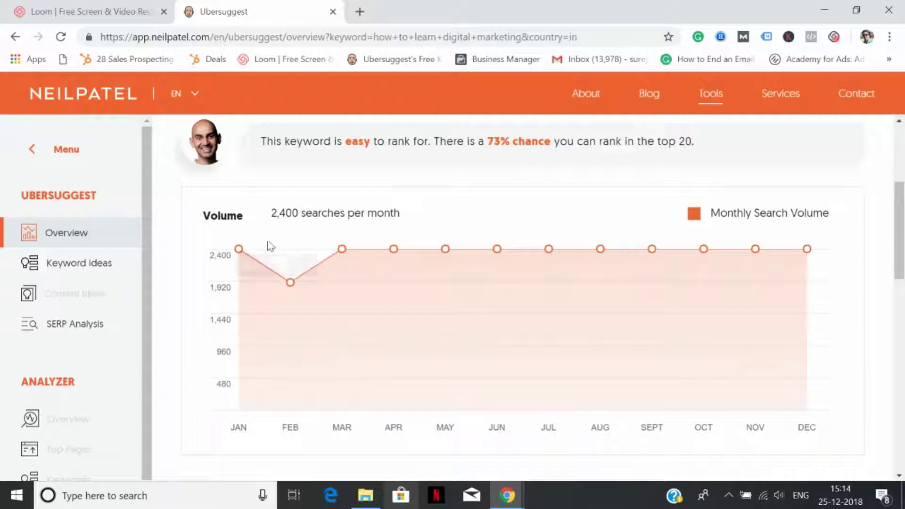
pyautogui.moveTo(291, 286)
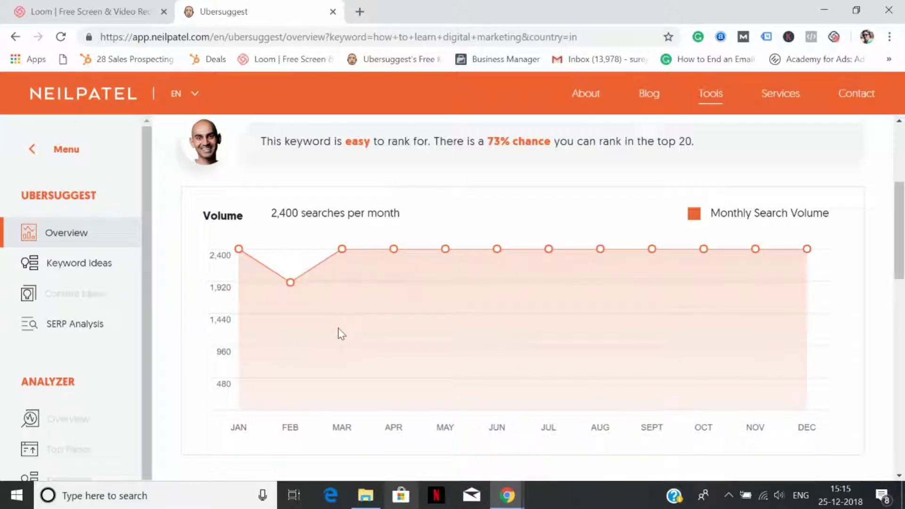
# Step: Review the Keyword Ideas and top-5 SERP Analysis, led by learndigital.withgoogle.com with 729 visits
pyautogui.scroll(-8, 339, 332)
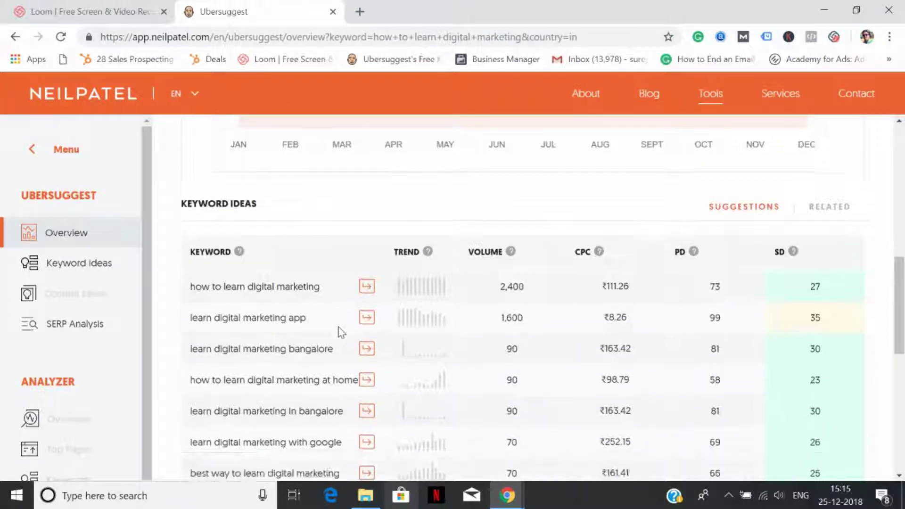
pyautogui.scroll(1, 338, 161)
pyautogui.scroll(-1, 286, 158)
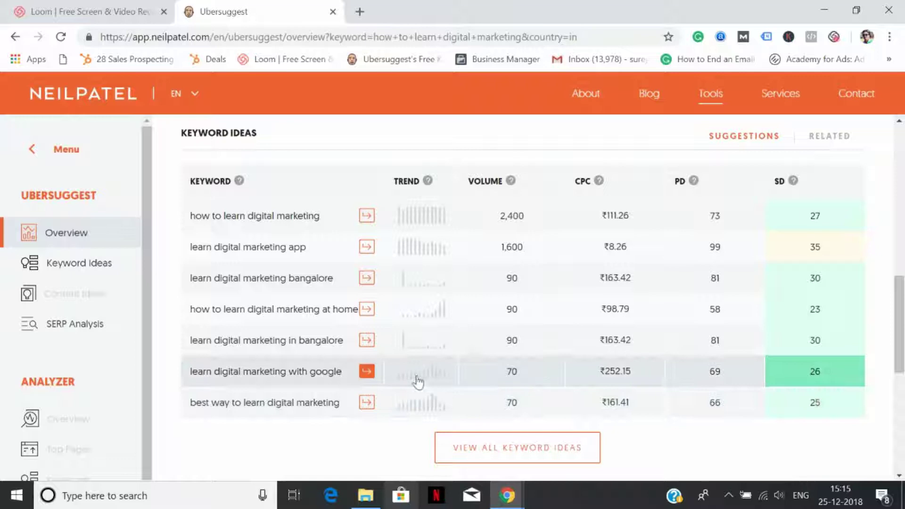
pyautogui.scroll(-6, 417, 381)
pyautogui.scroll(-2, 417, 381)
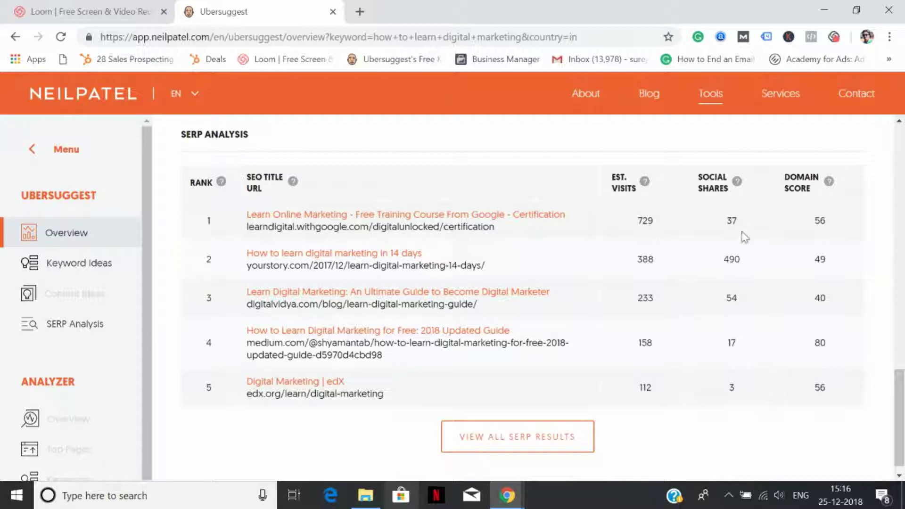
# Step: Return to the overview showing 2,400 searches, SEO difficulty 27 and CPC ₹111.26
pyautogui.scroll(-1, 681, 236)
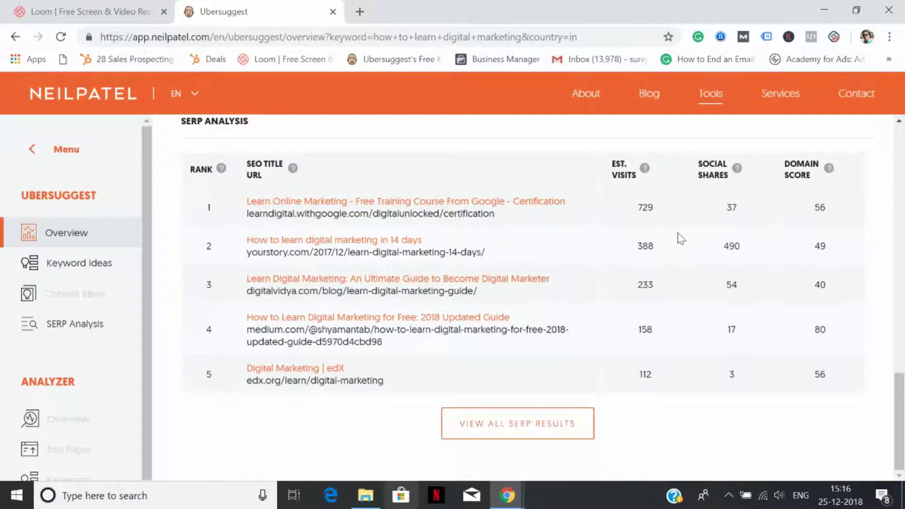
pyautogui.scroll(10, 680, 238)
pyautogui.scroll(10, 680, 238)
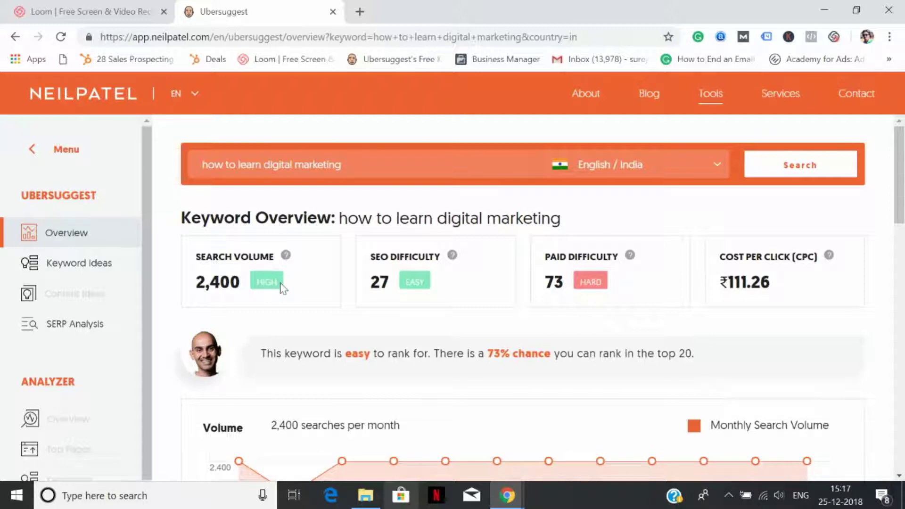
# Step: Find the idea 'best way to learn digital marketing': 70 searches, CPC ₹161.41, SD 25
pyautogui.scroll(-10, 384, 390)
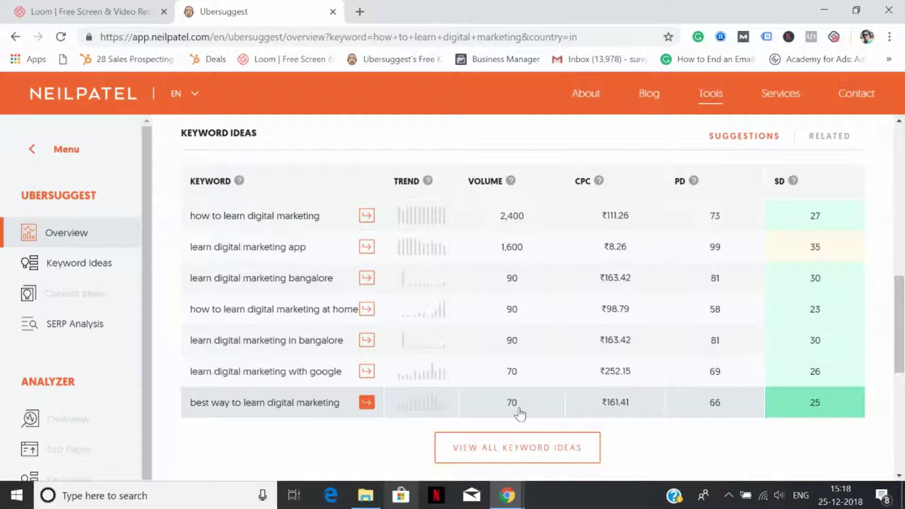
pyautogui.scroll(-7, 531, 412)
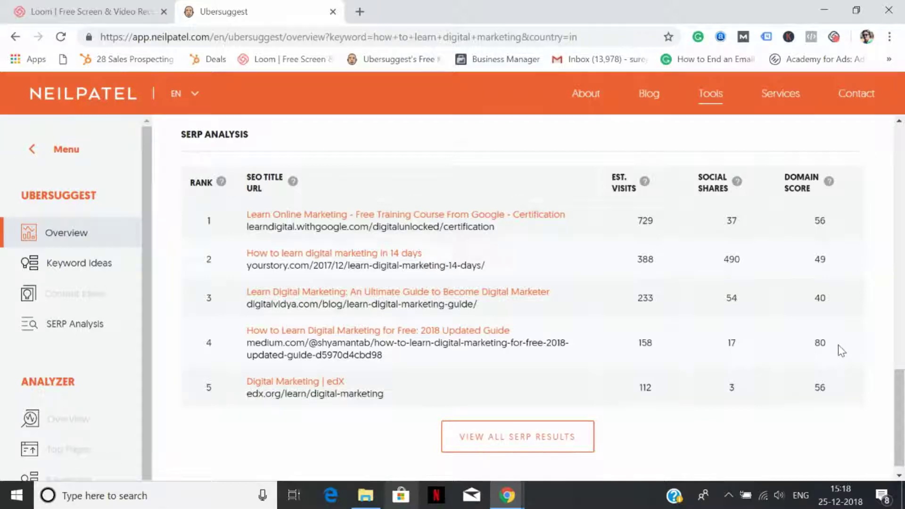
pyautogui.scroll(10, 839, 347)
pyautogui.scroll(4, 840, 350)
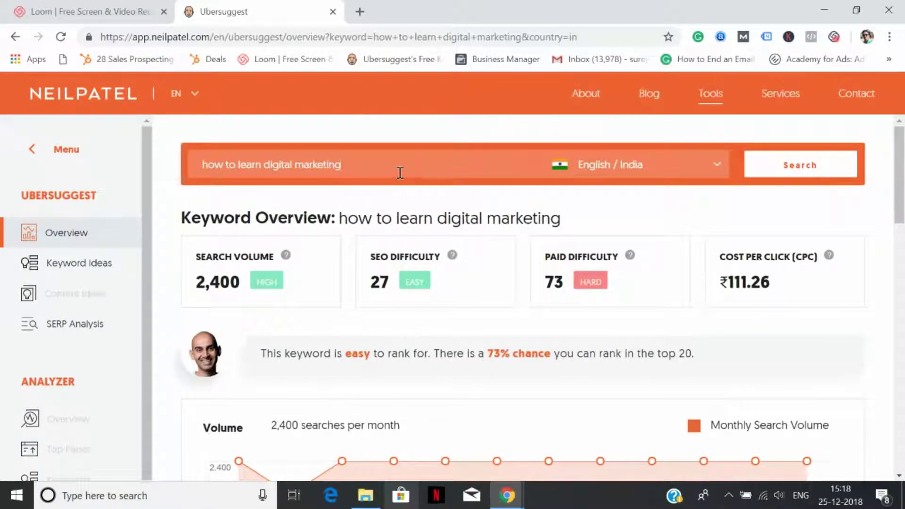
pyautogui.moveTo(400, 174); pyautogui.dragTo(46, 178)
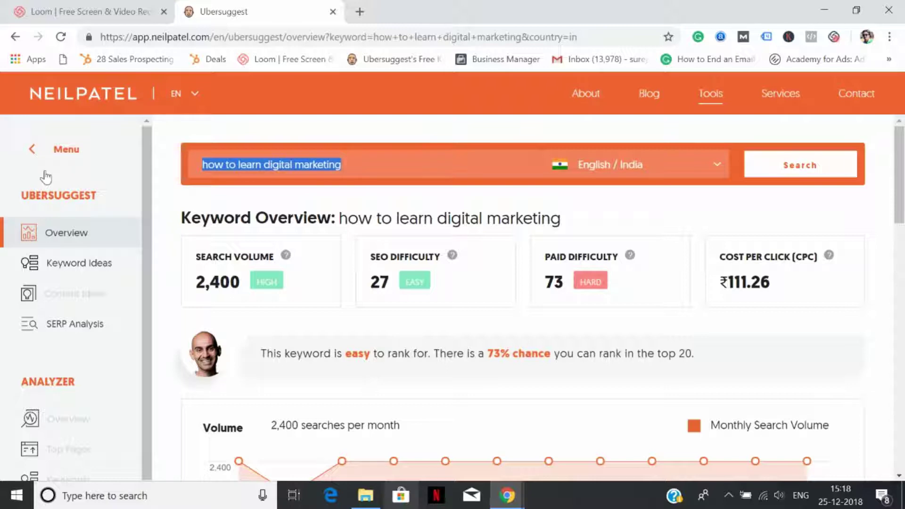
pyautogui.scroll(-8, 350, 278)
pyautogui.scroll(-5, 350, 278)
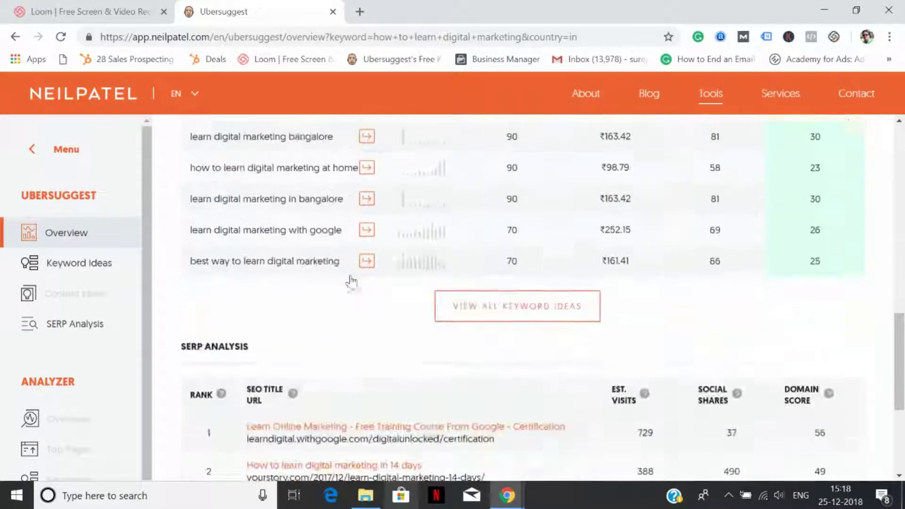
# Step: Replace the keyword with 'best way to learn digital marketing' and run the search
pyautogui.click(210, 272)
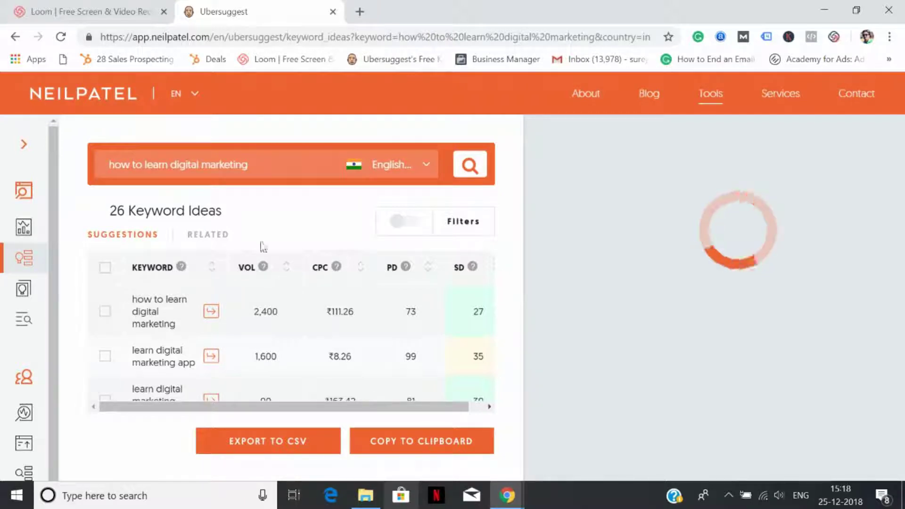
pyautogui.moveTo(264, 166); pyautogui.dragTo(2, 144)
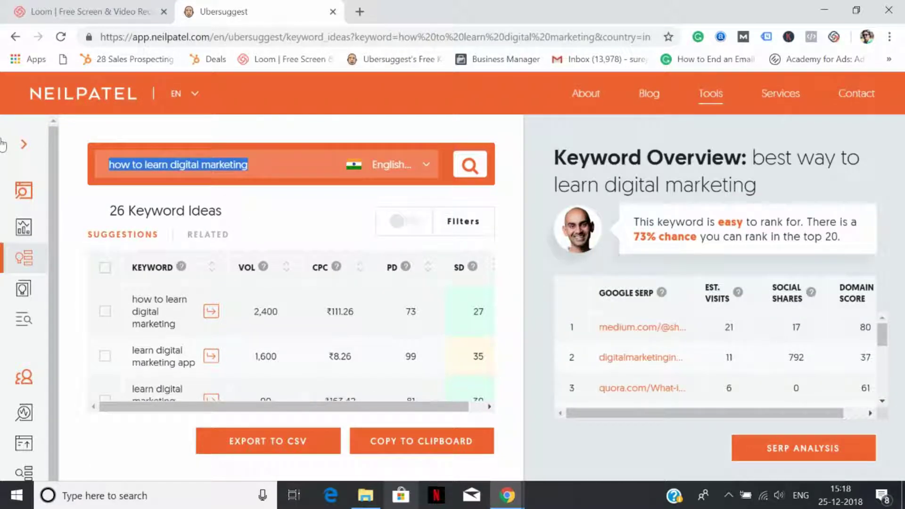
pyautogui.write('best way')
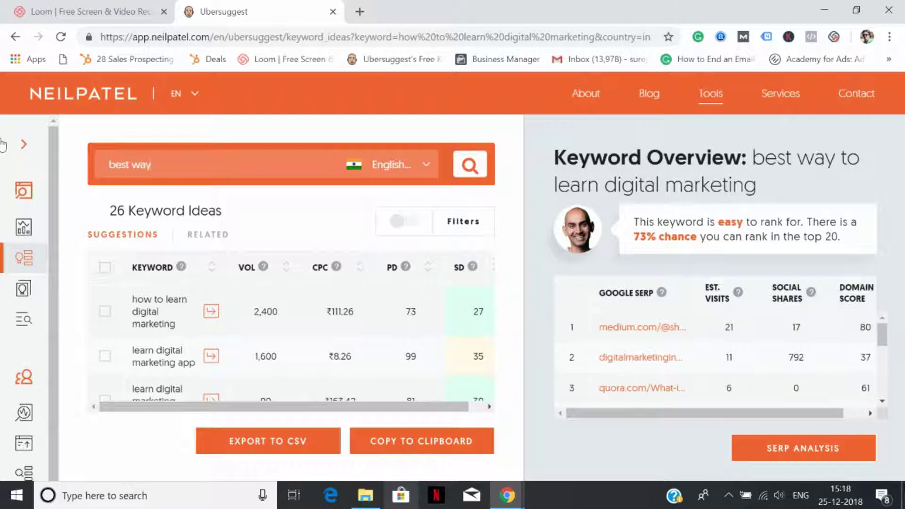
pyautogui.write(' to lw')
pyautogui.press('Home')
pyautogui.click(225, 172)
pyautogui.press('BackSpace')
pyautogui.write('earn digital marketing')
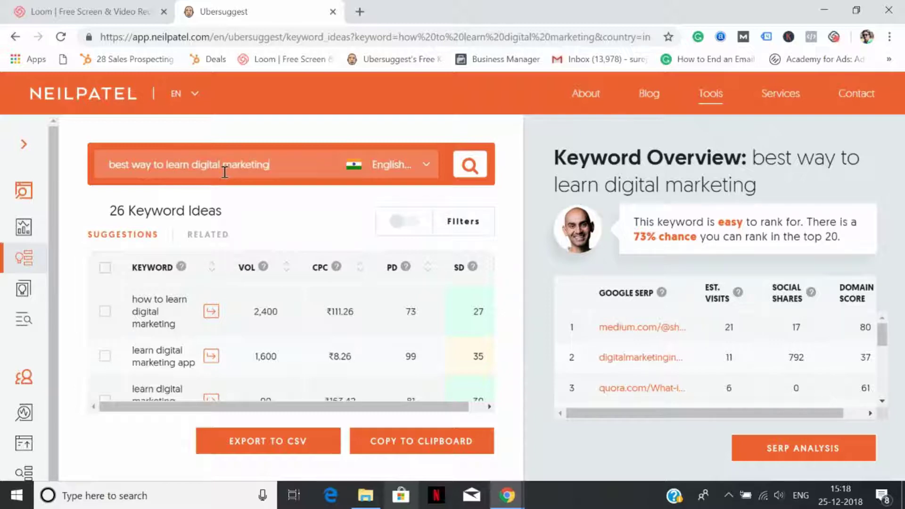
pyautogui.click(471, 165)
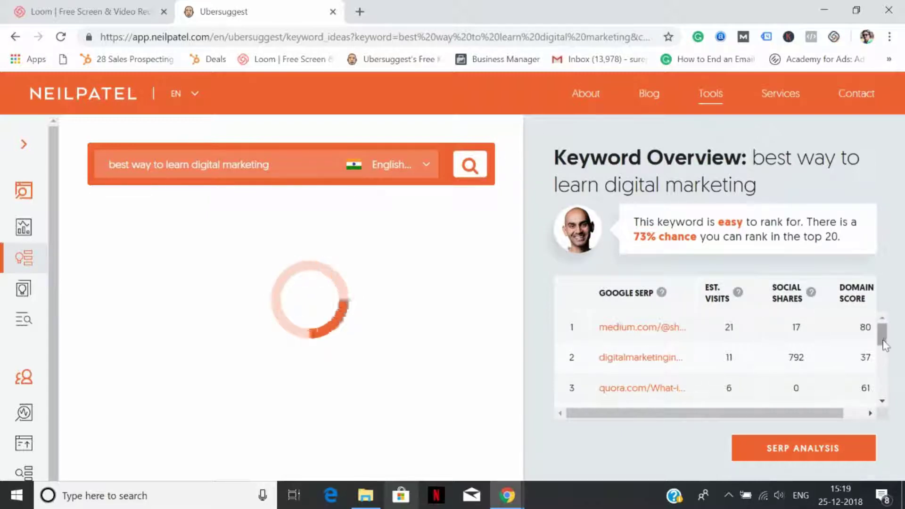
# Step: Open its Keyword Overview: 70 searches, paid difficulty 66, 75% top-20 chance
pyautogui.scroll(-1, 881, 337)
pyautogui.scroll(1, 877, 335)
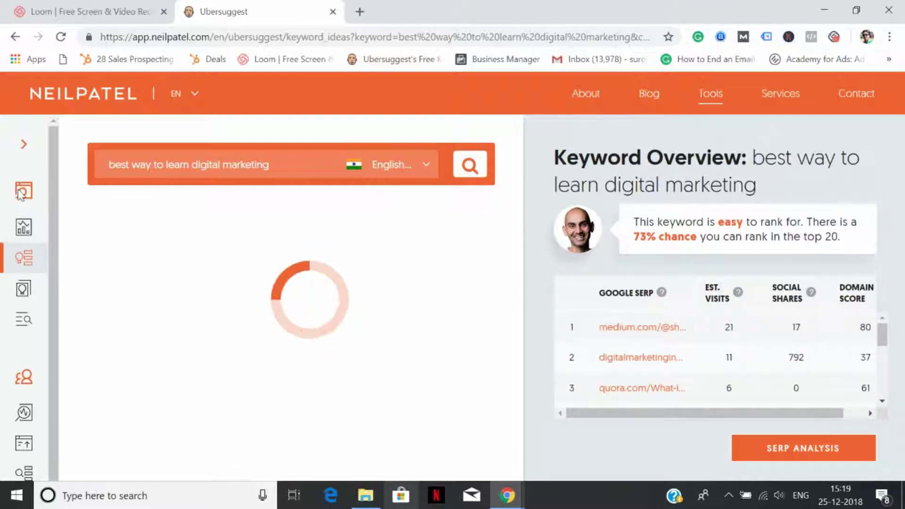
pyautogui.click(14, 242)
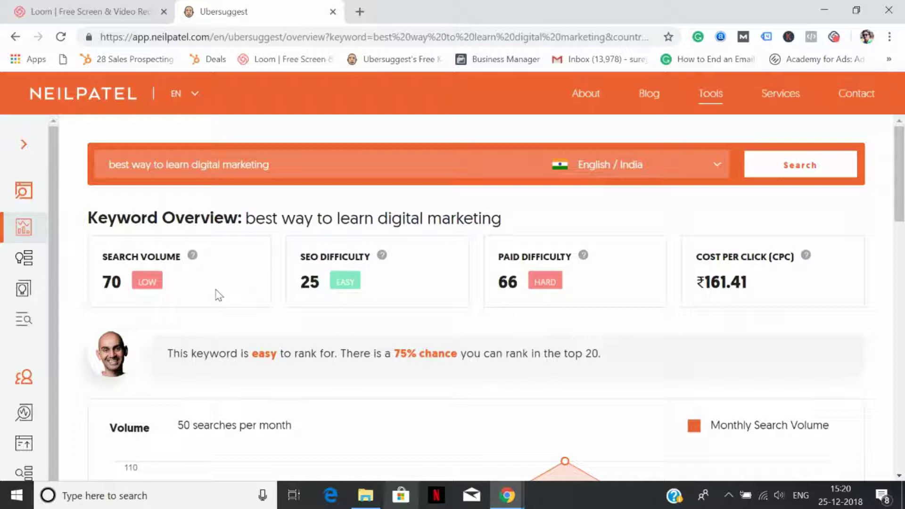
# Step: Review the volume chart and SERP Analysis, then request all SERP results
pyautogui.scroll(-15, 420, 347)
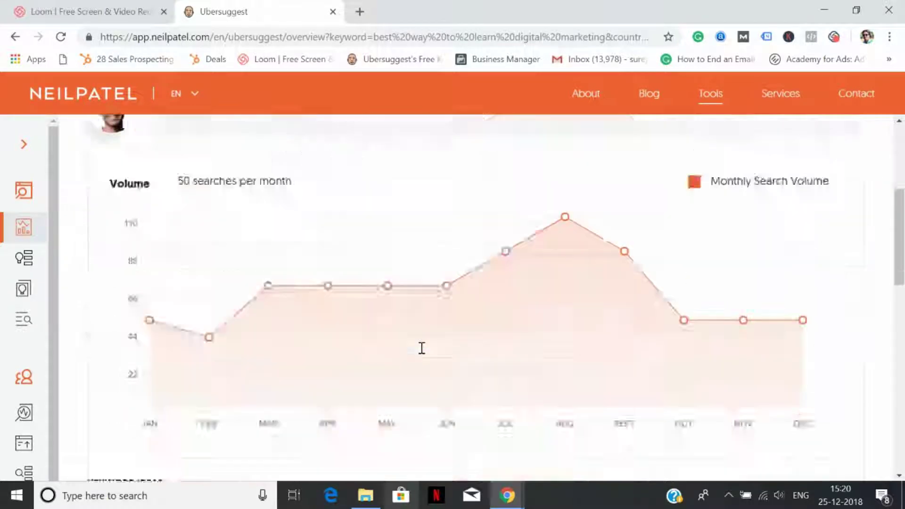
pyautogui.scroll(-2, 423, 352)
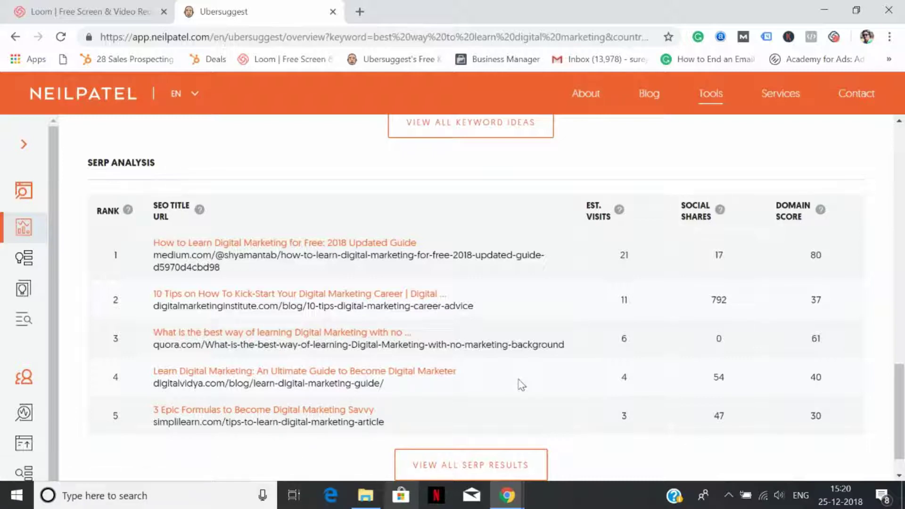
pyautogui.scroll(-1, 541, 470)
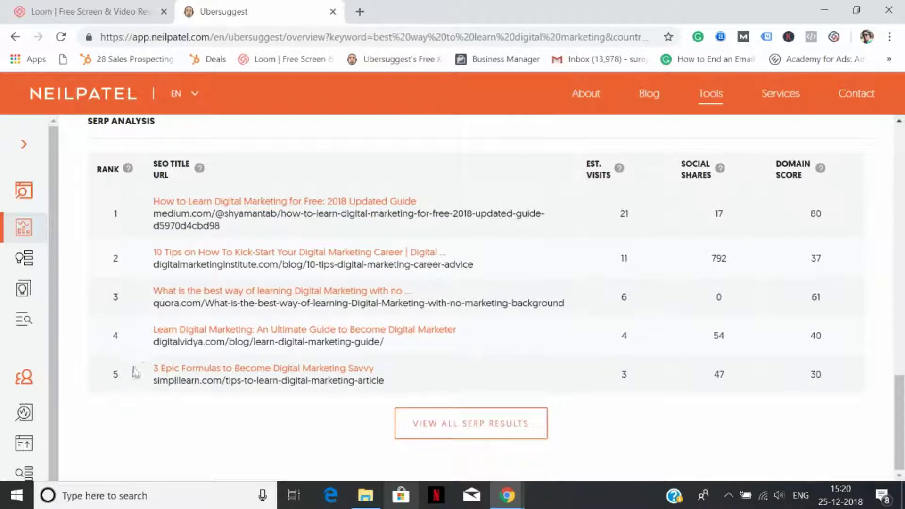
pyautogui.click(495, 427)
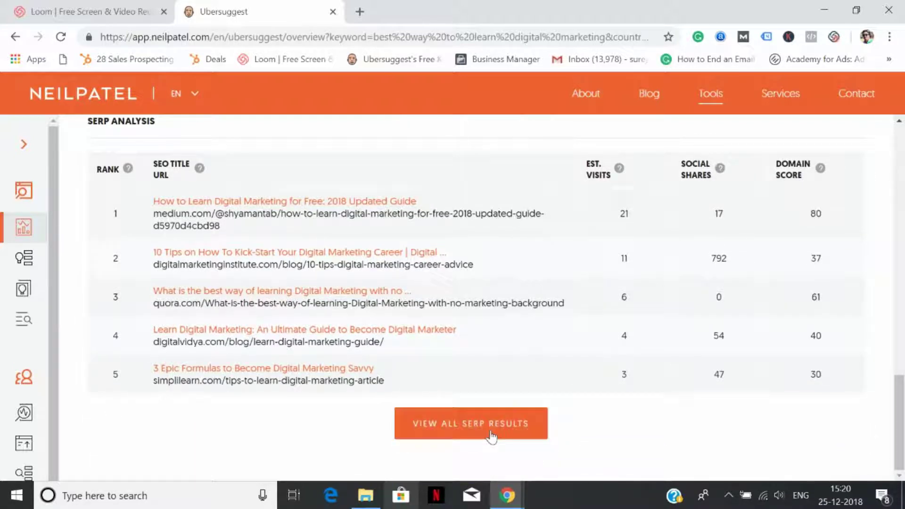
# Step: Load the full SERP Analysis page and browse the ranked pages through rank 10
pyautogui.click(492, 437)
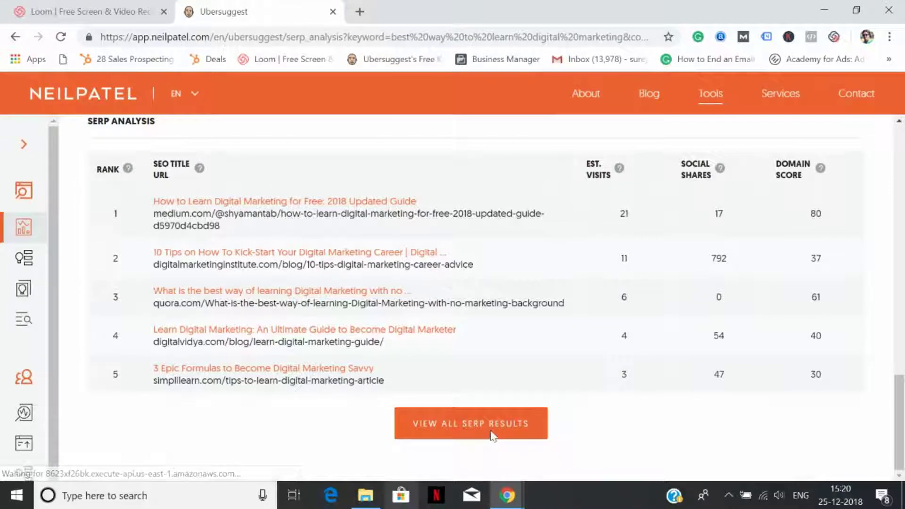
pyautogui.scroll(-5, 451, 366)
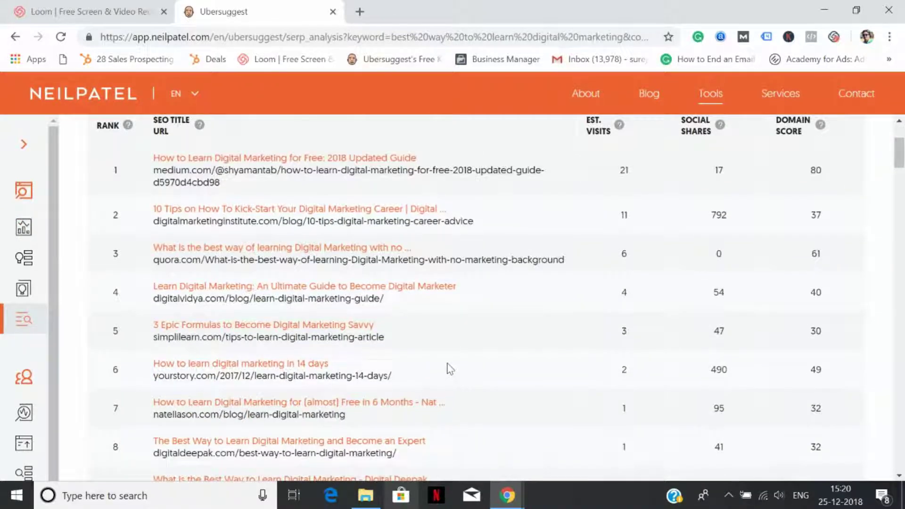
pyautogui.scroll(1, 449, 368)
pyautogui.scroll(3, 448, 370)
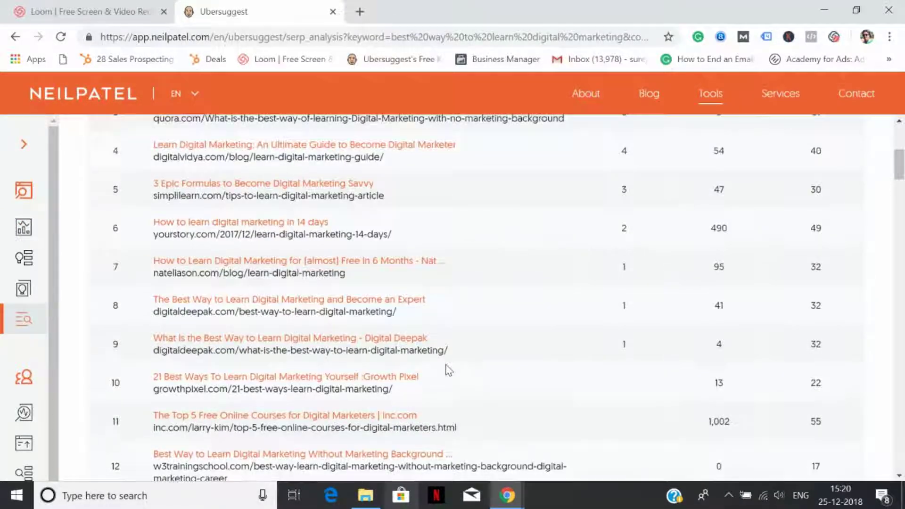
pyautogui.scroll(-6, 448, 370)
pyautogui.scroll(-2, 450, 369)
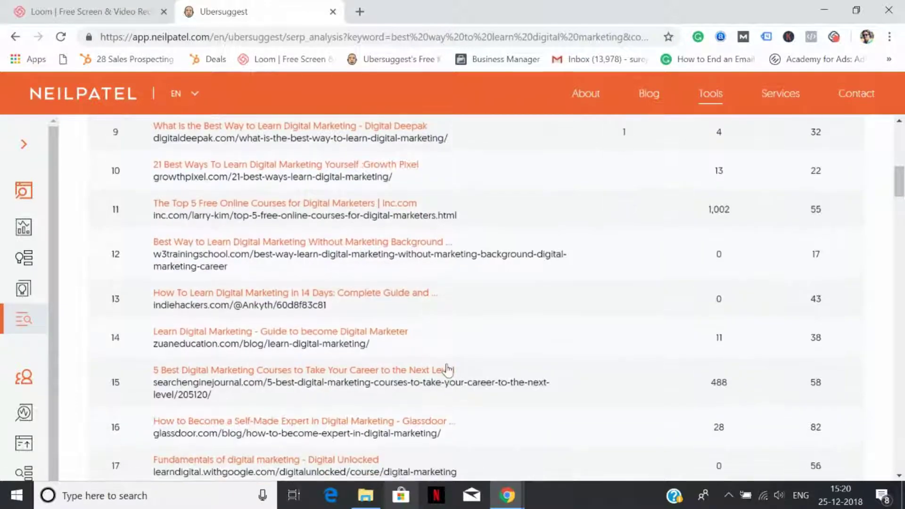
pyautogui.scroll(6, 448, 371)
pyautogui.scroll(-5, 450, 370)
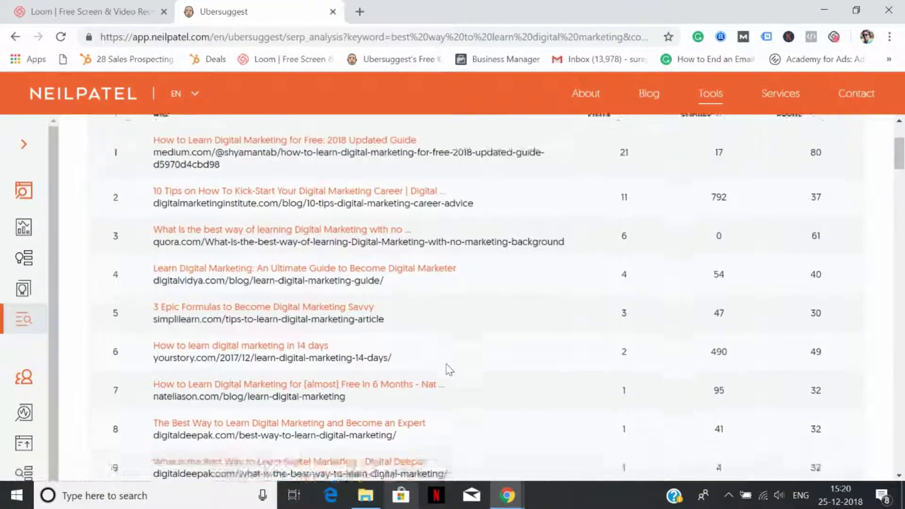
pyautogui.scroll(1, 449, 369)
pyautogui.scroll(2, 450, 369)
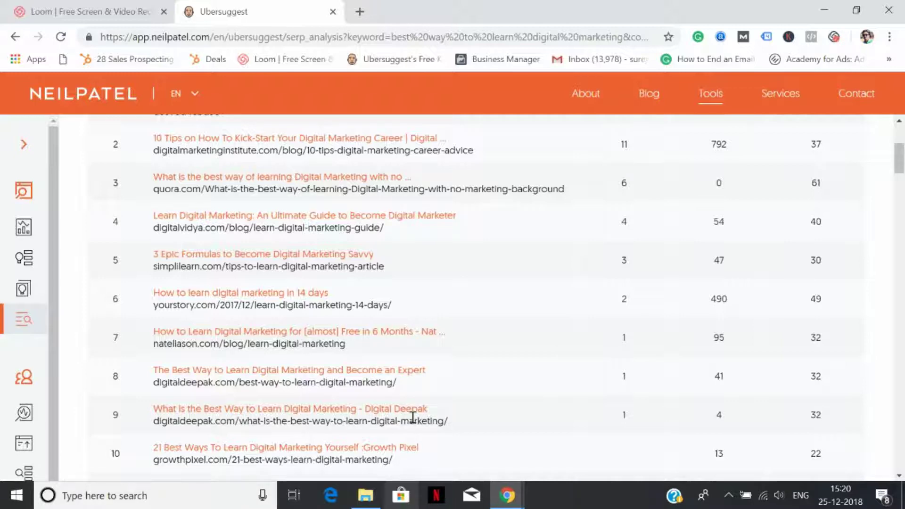
pyautogui.scroll(3, 413, 417)
pyautogui.scroll(-2, 415, 419)
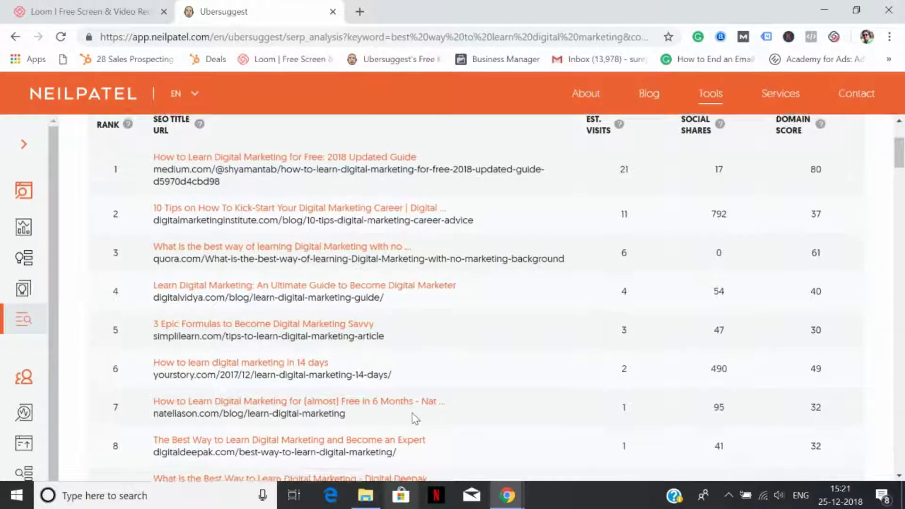
pyautogui.scroll(-1, 415, 417)
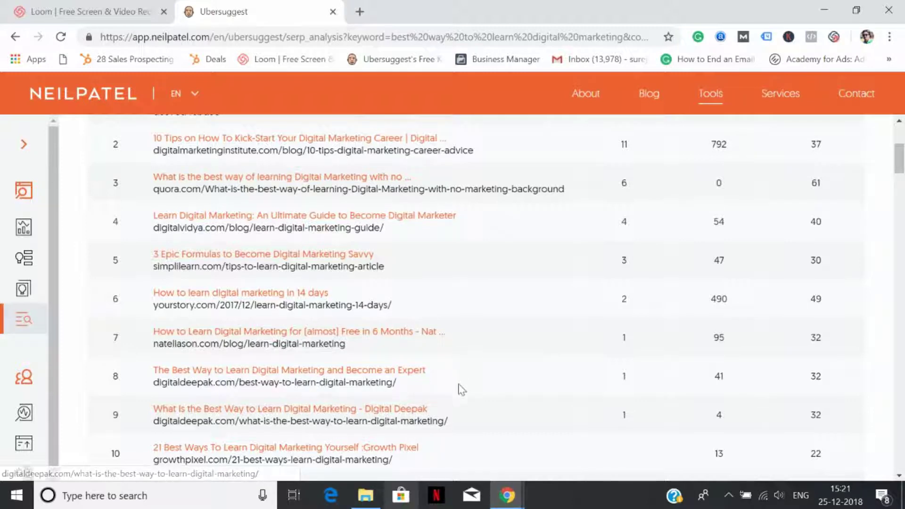
pyautogui.scroll(2, 465, 386)
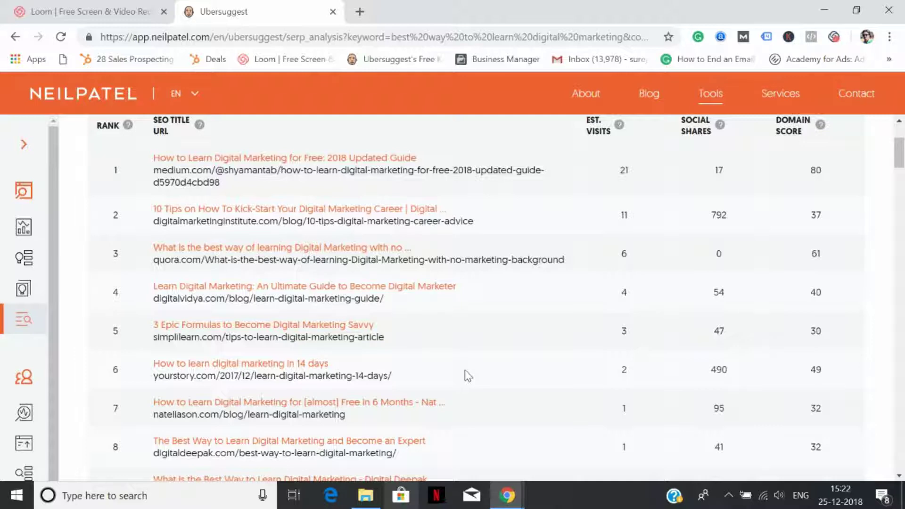
# Step: In a new tab, Google 'digital marketing courses in dubai' via the 'digita' autocomplete
pyautogui.click(359, 12)
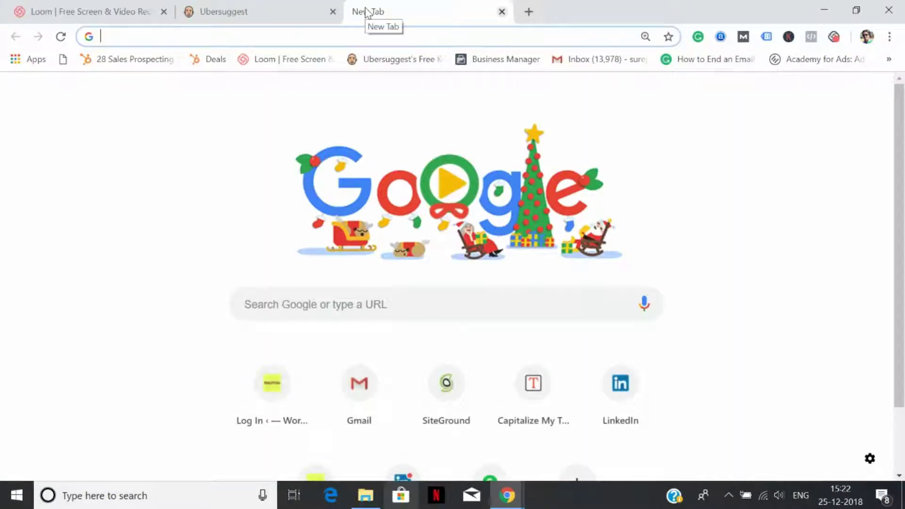
pyautogui.write('digital marketing courses in dubai')
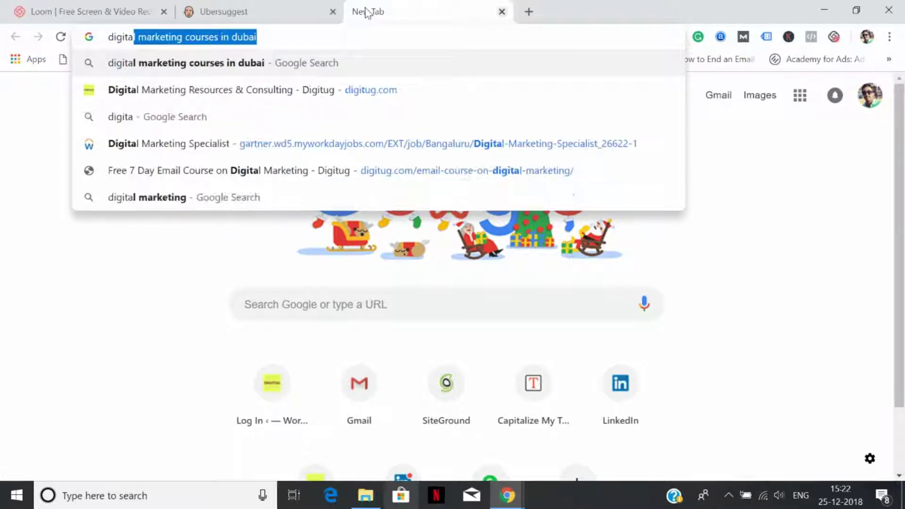
pyautogui.press('Return')
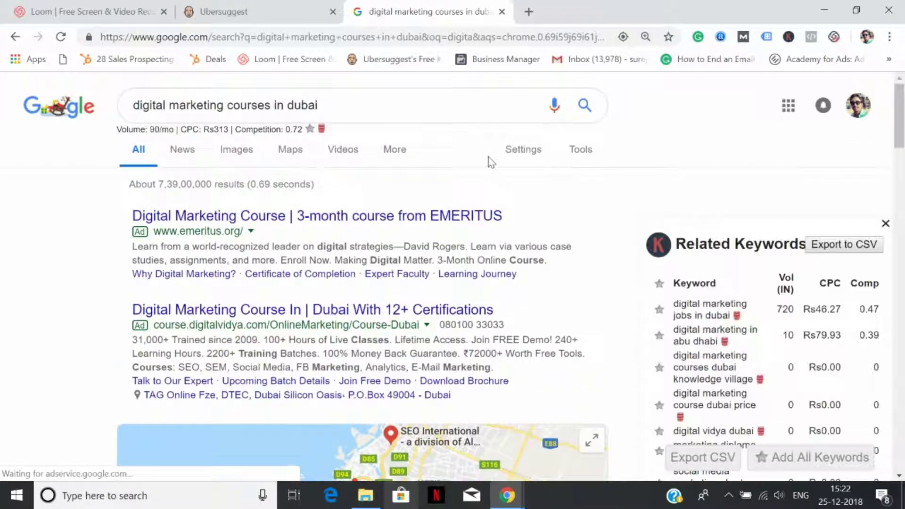
# Step: Review the 'Searches related to' list and the 90/mo, Rs313 CPC, 0.72 competition figures
pyautogui.scroll(-15, 490, 161)
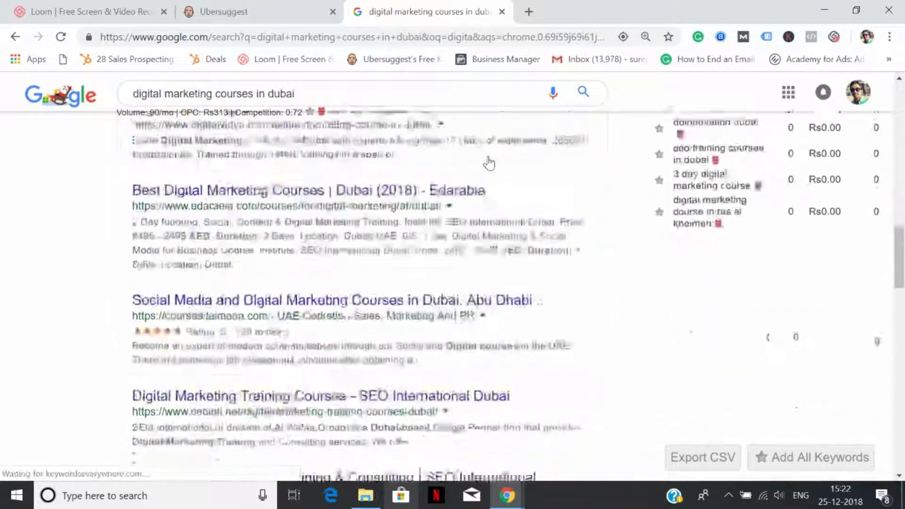
pyautogui.scroll(-15, 489, 163)
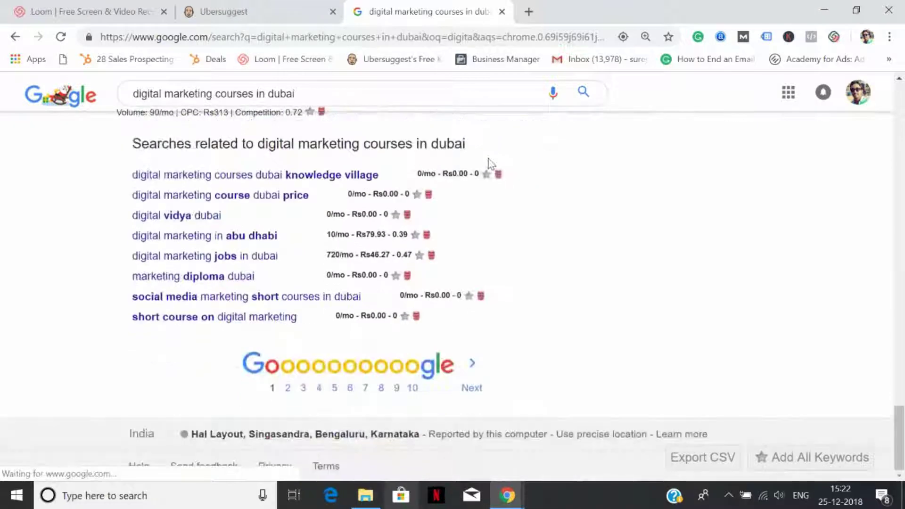
pyautogui.scroll(1, 490, 162)
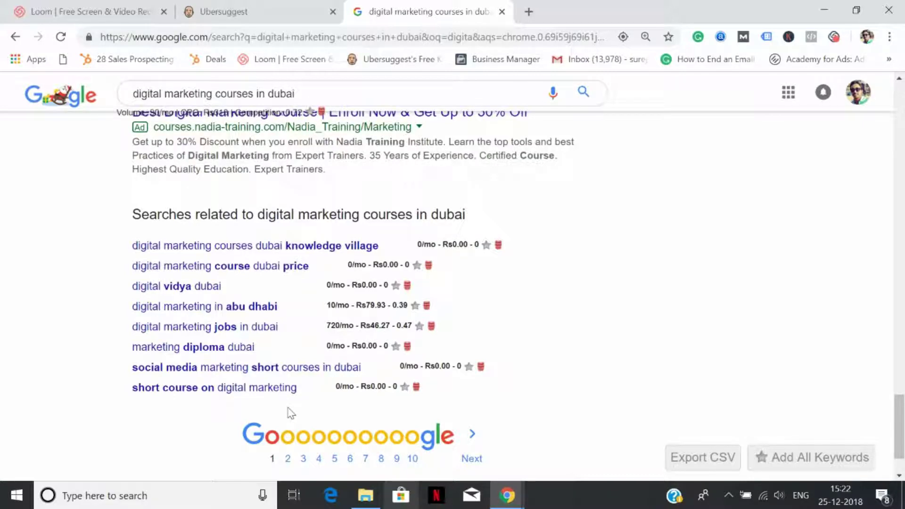
pyautogui.scroll(18, 291, 414)
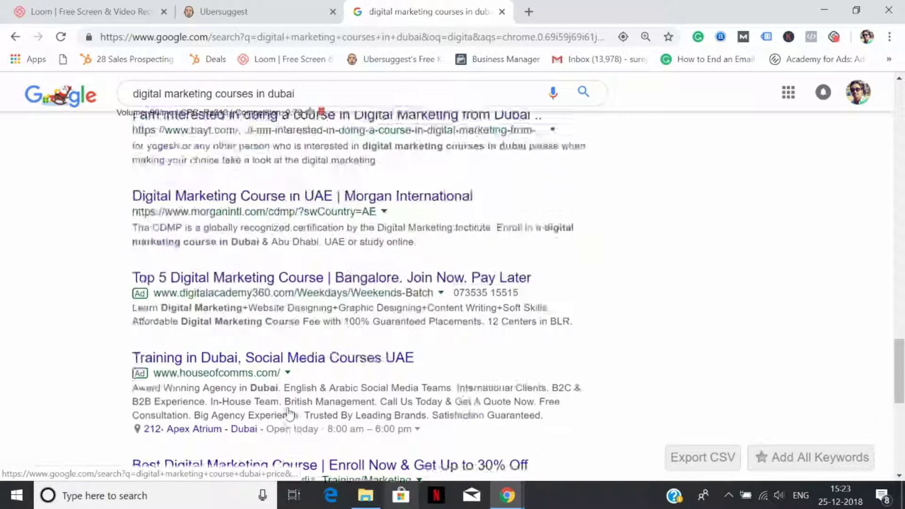
pyautogui.scroll(15, 289, 414)
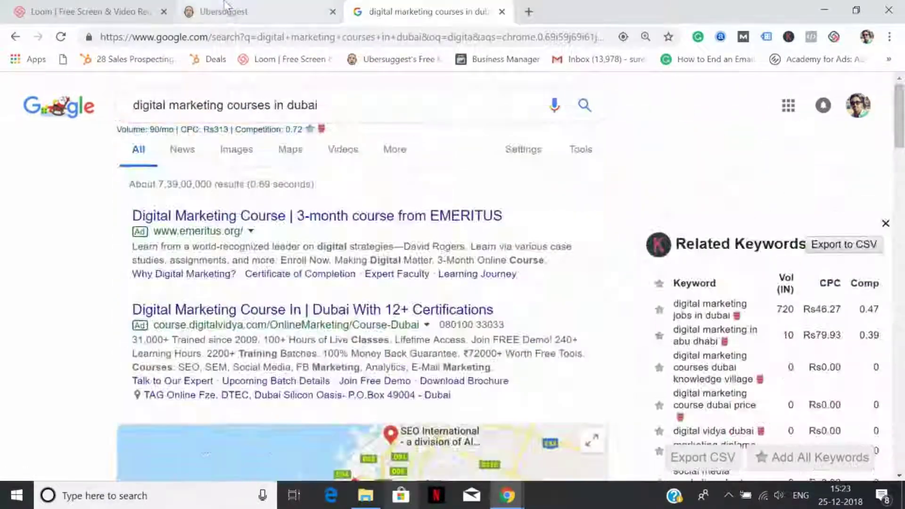
pyautogui.click(225, 10)
pyautogui.scroll(4, 433, 314)
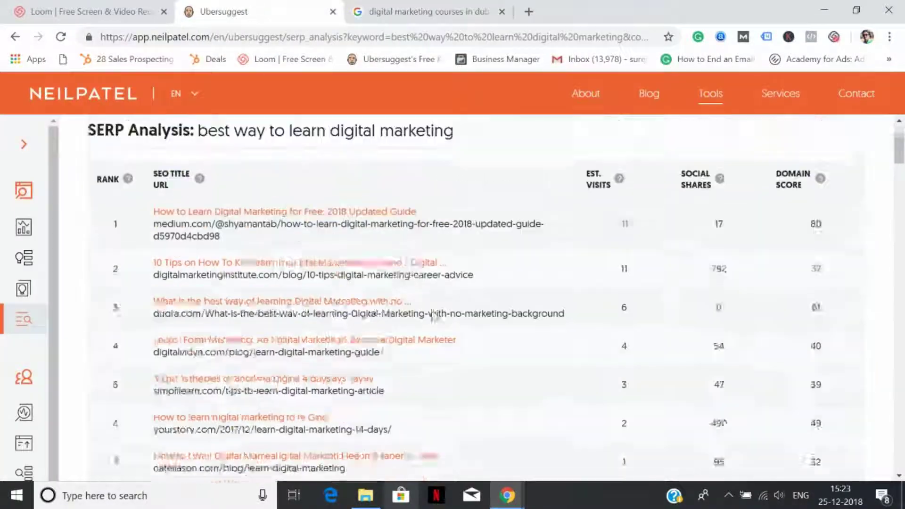